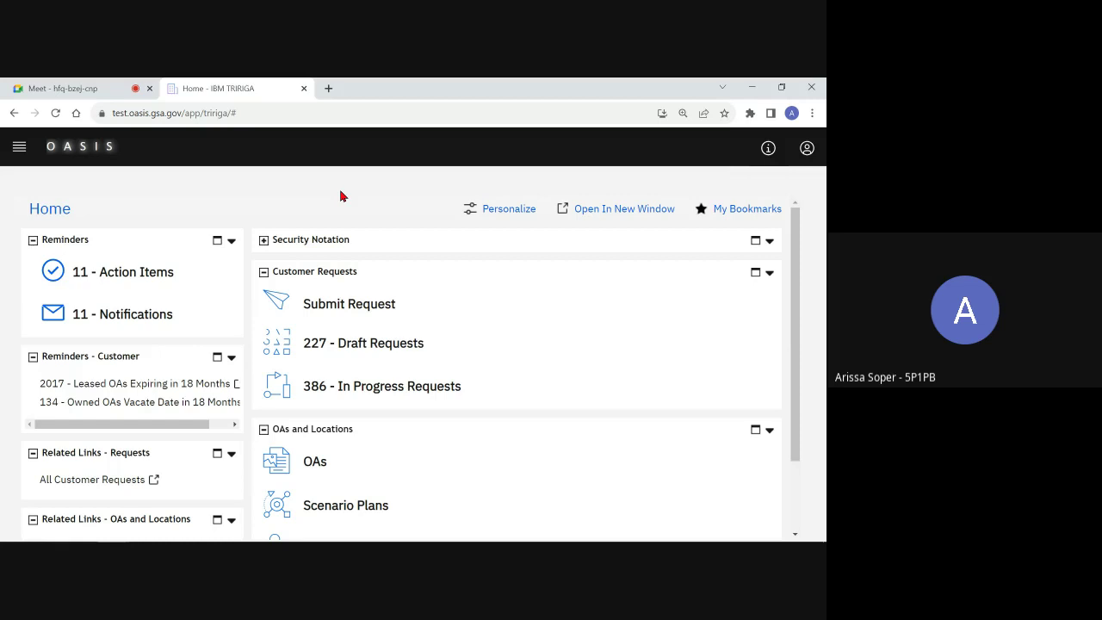
Open the Scenario Plans list and scroll down to plan 1000373, Testing Design Option upload
left_click(399, 511)
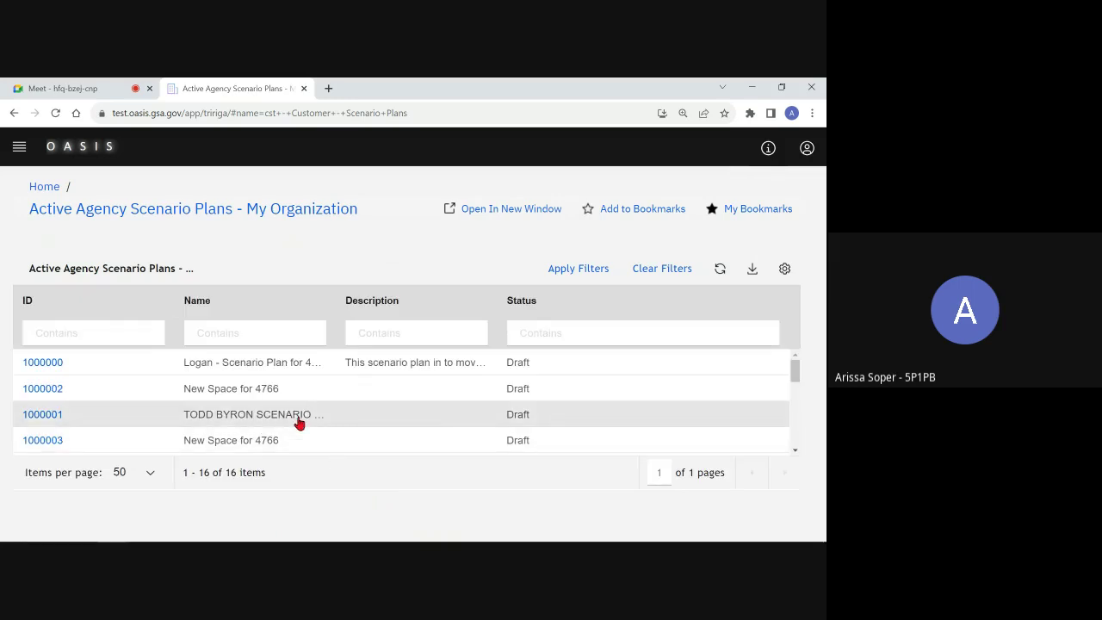
scroll(299, 424, "down", 1)
scroll(299, 424, "down", 5)
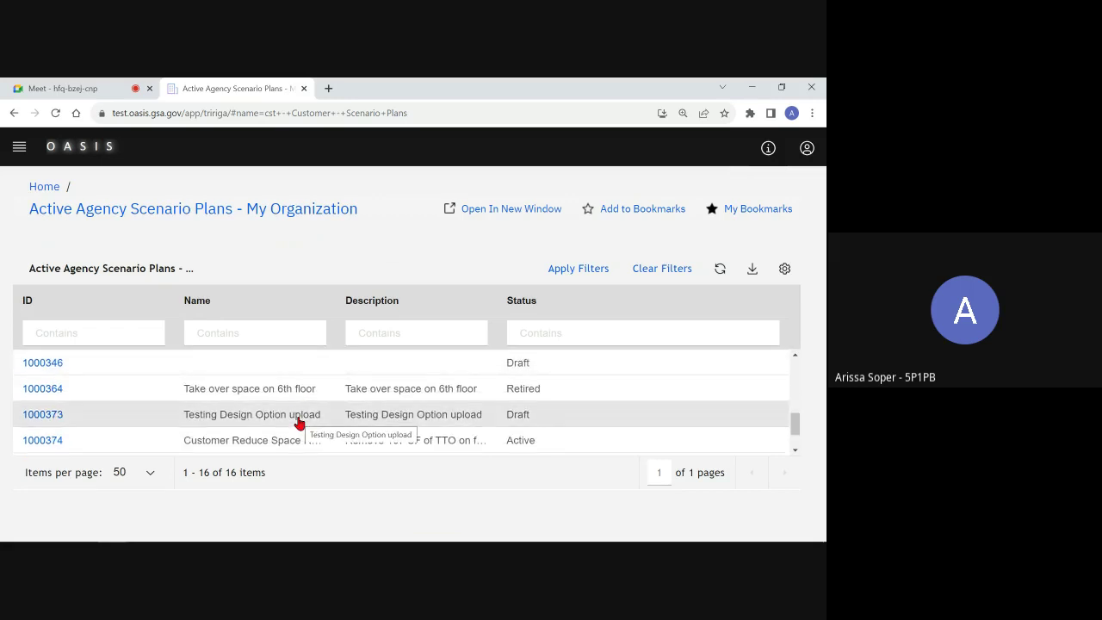
Open scenario plan 1000373 full-size and scroll down to its Design Options, 1000432 and 1000433
left_click(299, 424)
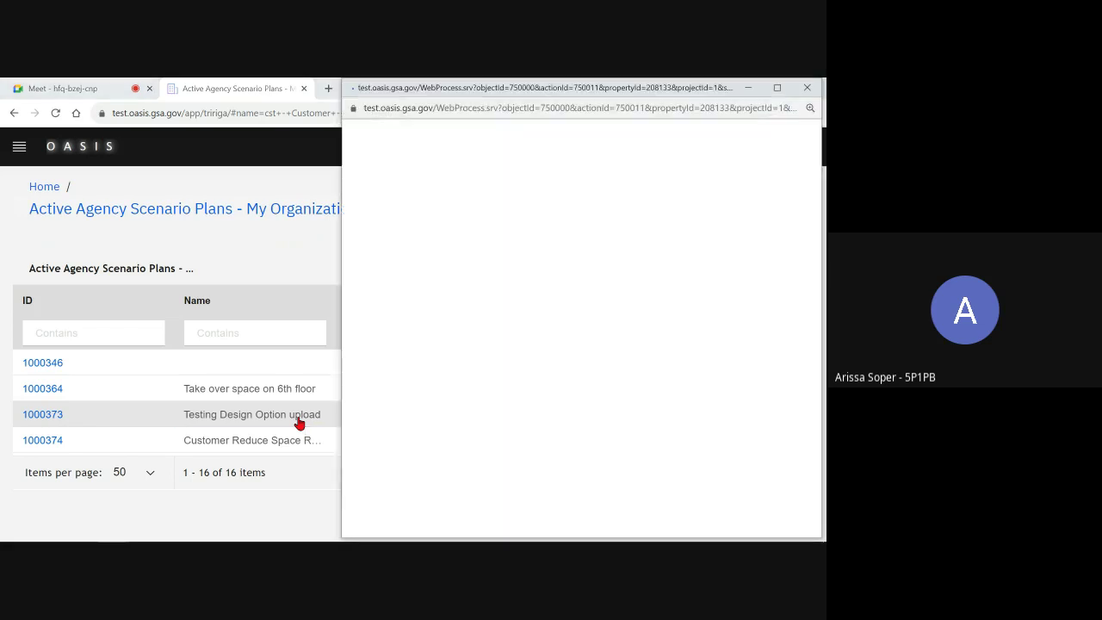
left_click(778, 87)
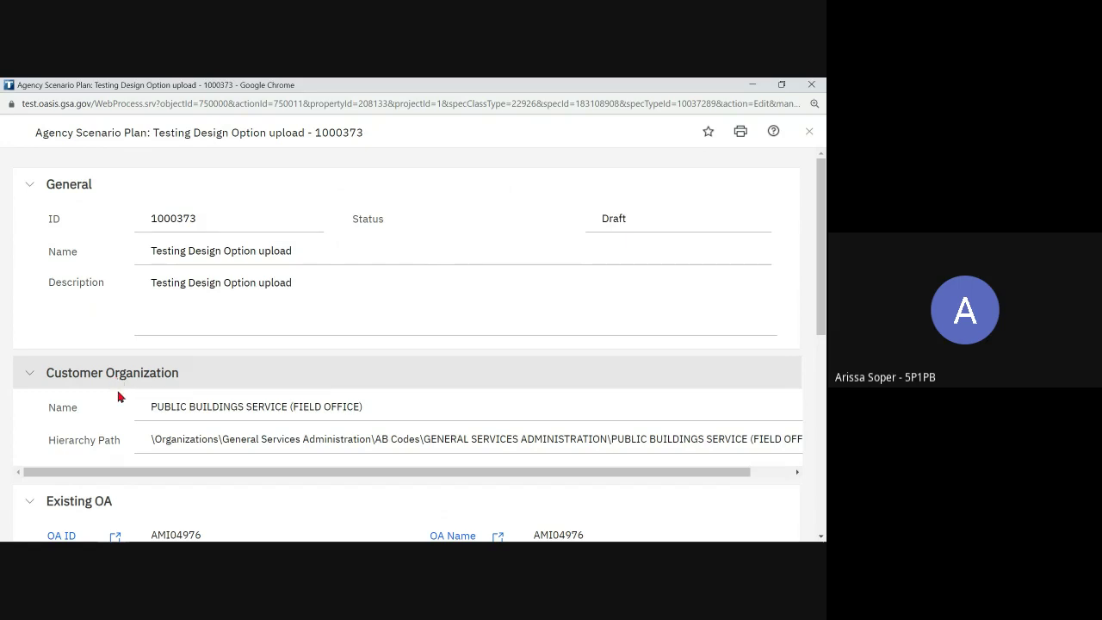
scroll(119, 397, "down", 1)
scroll(119, 397, "down", 1)
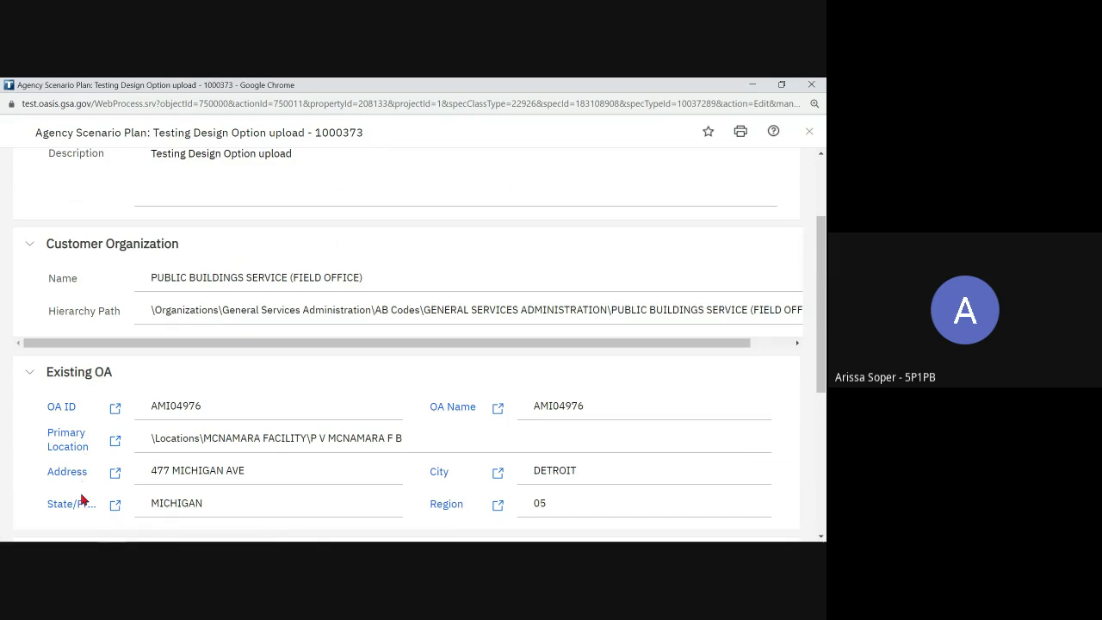
scroll(83, 499, "down", 1)
scroll(83, 498, "down", 3)
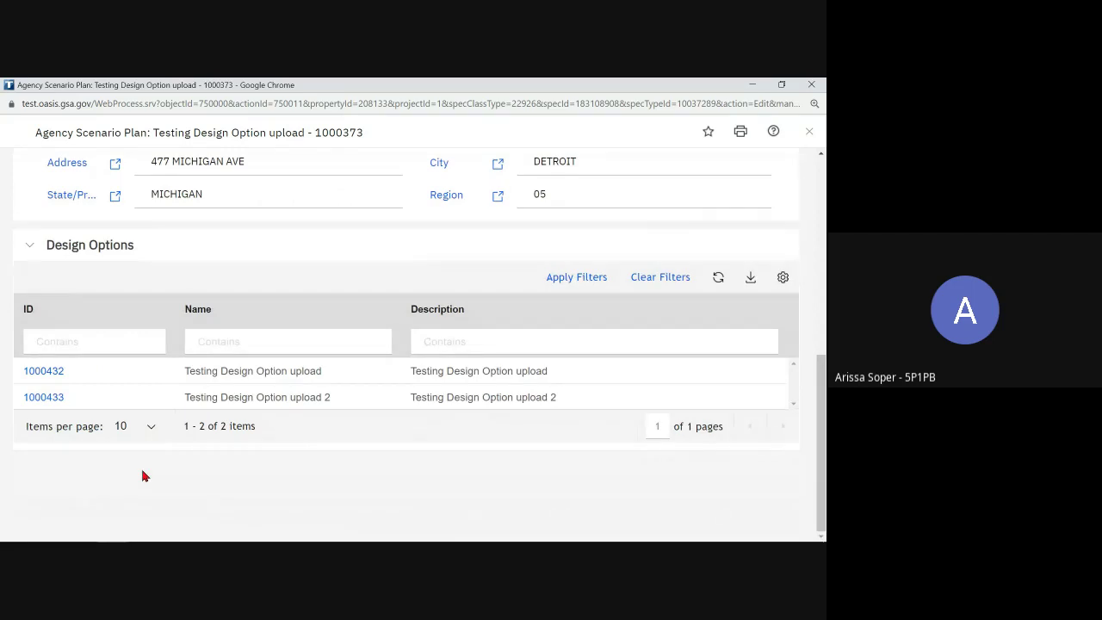
Open design option 1000433 full-size and review its Draft status and Floor 006 details
left_click(284, 405)
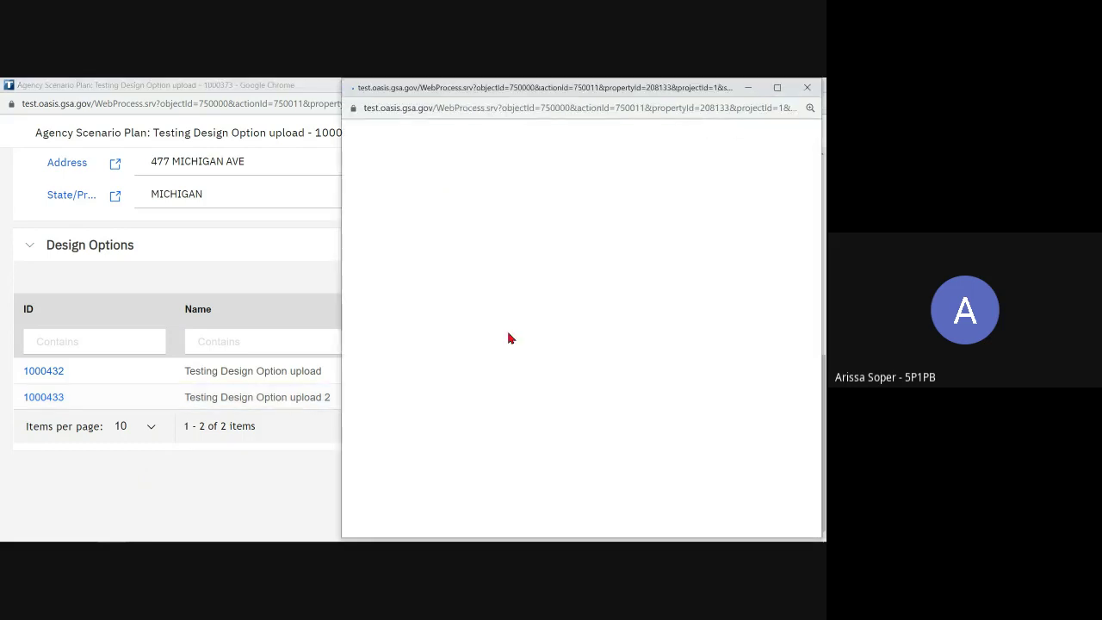
left_click(779, 89)
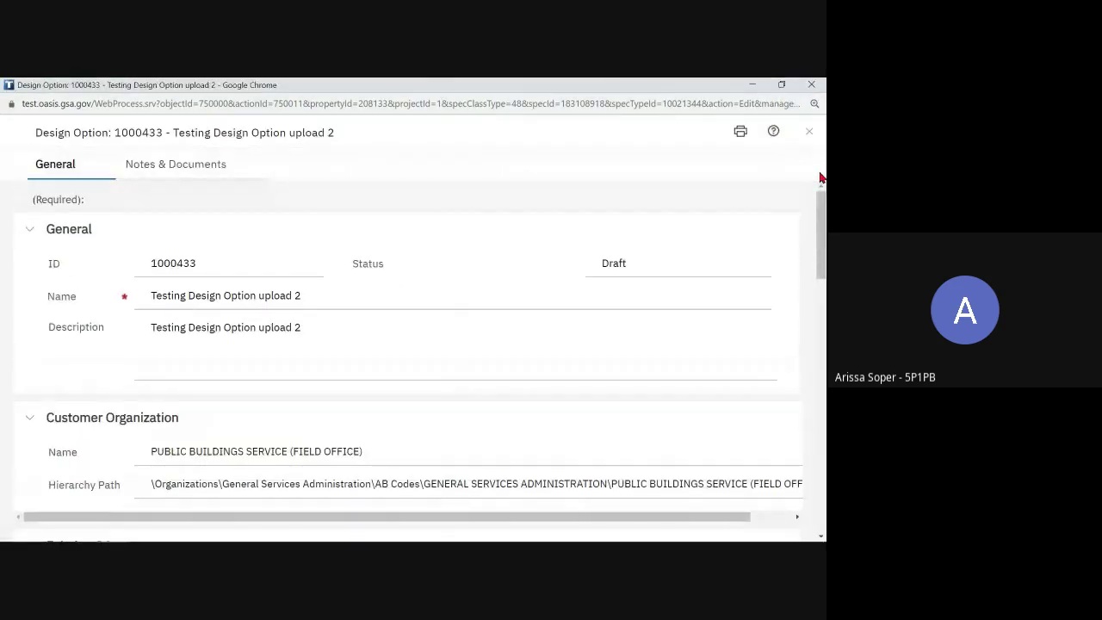
mouse_move(822, 199)
left_mouse_down()
mouse_move(783, 472)
mouse_move(815, 406)
mouse_move(822, 344)
left_mouse_up()
Open the related document '20230710 CO0515 F001 Design Option AB 1223.pdf' from Notes & Documents
left_click(217, 166)
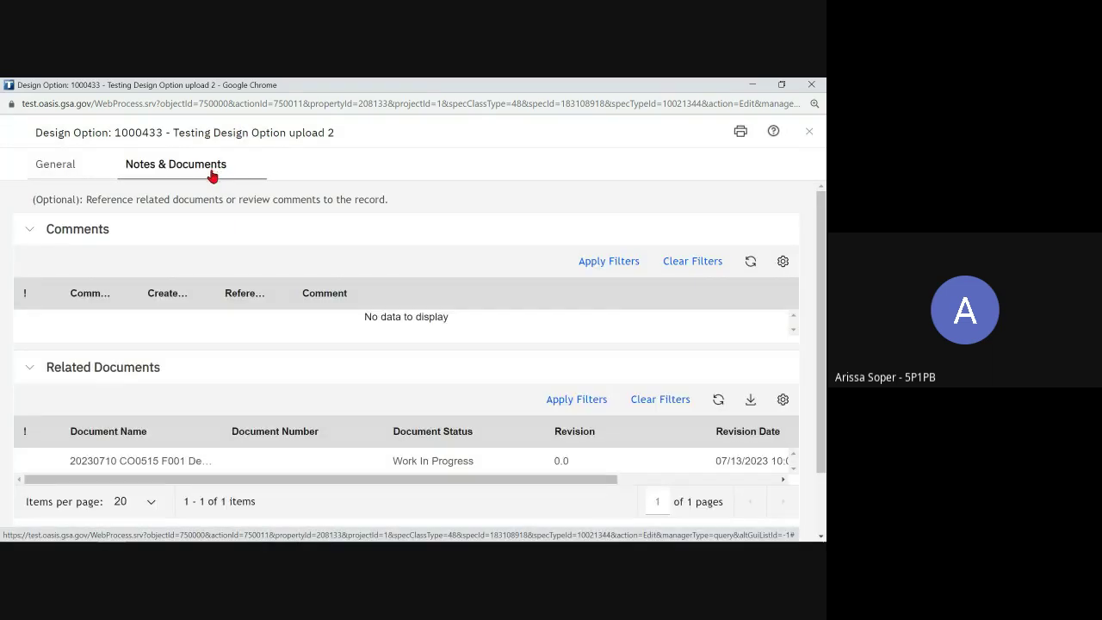
left_click(224, 472)
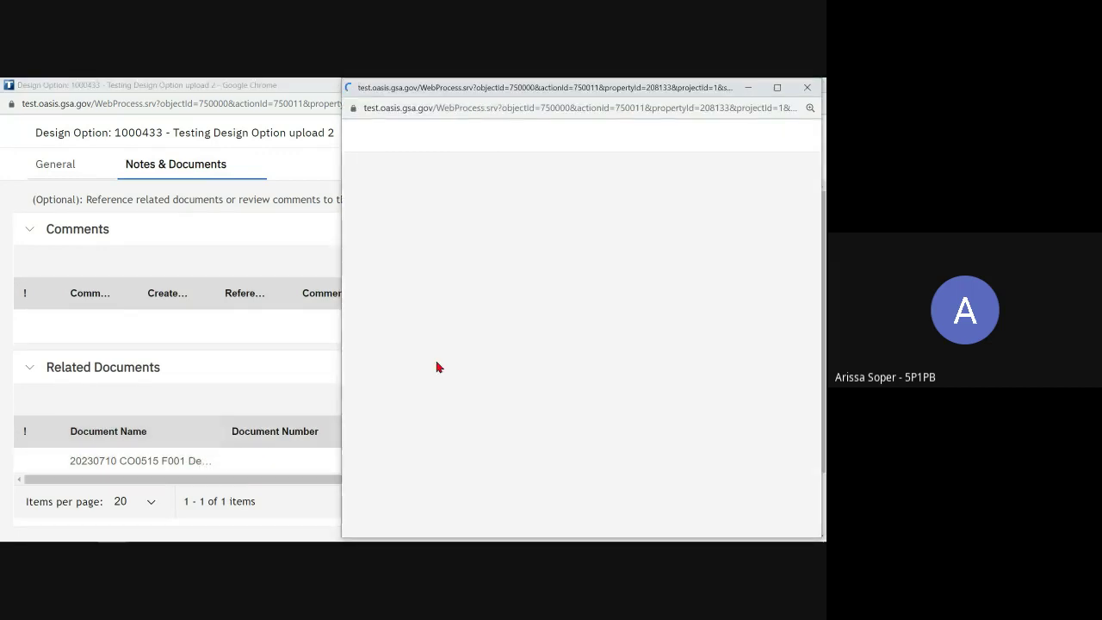
Maximize the document window and inspect the floor plan's space 1223 at 2,144.69 SF
left_click(777, 87)
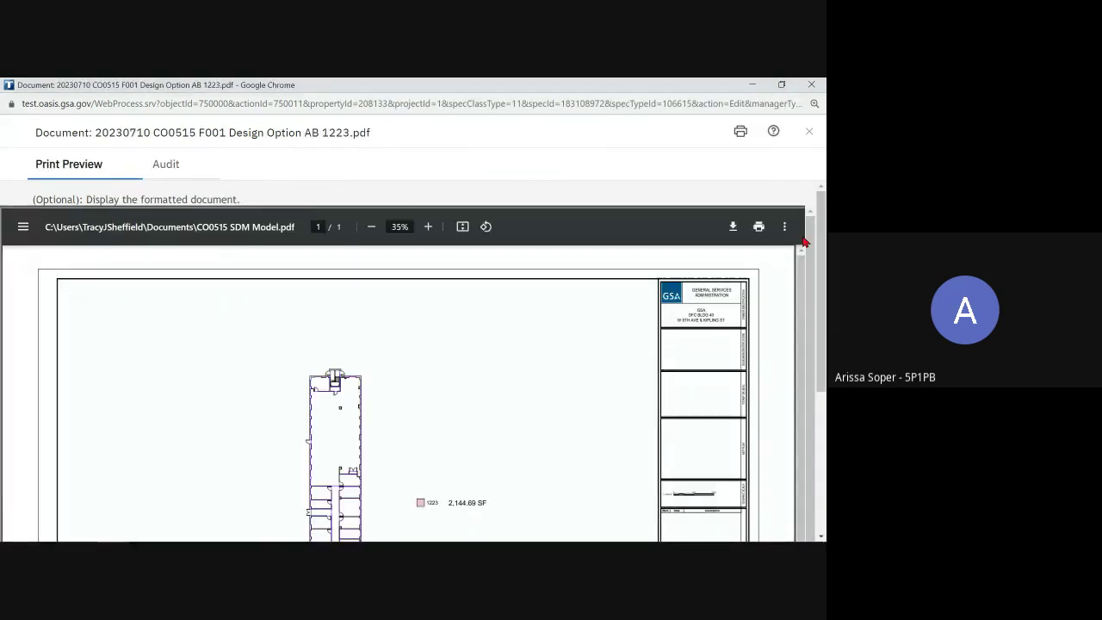
left_click_drag(820, 248, 822, 399)
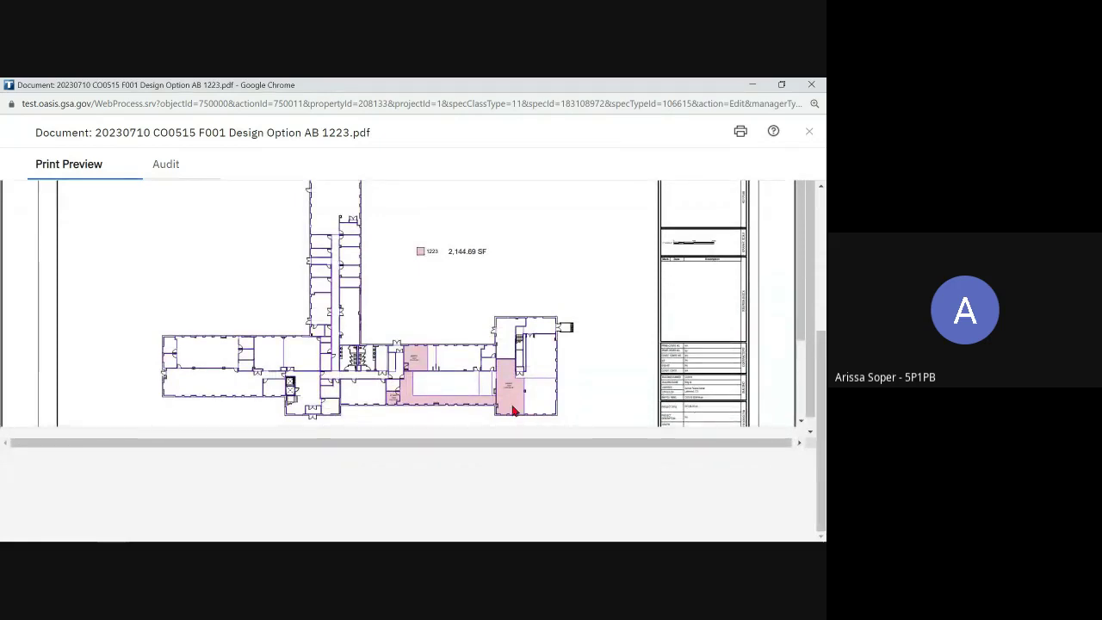
scroll(813, 365, "up", 3)
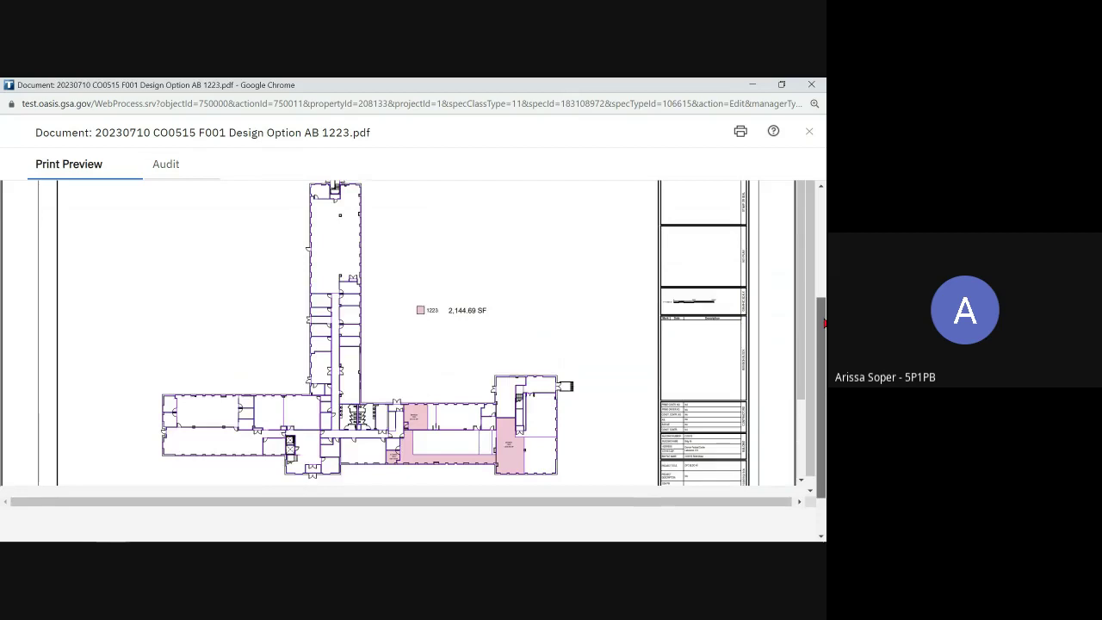
scroll(758, 243, "up", 1)
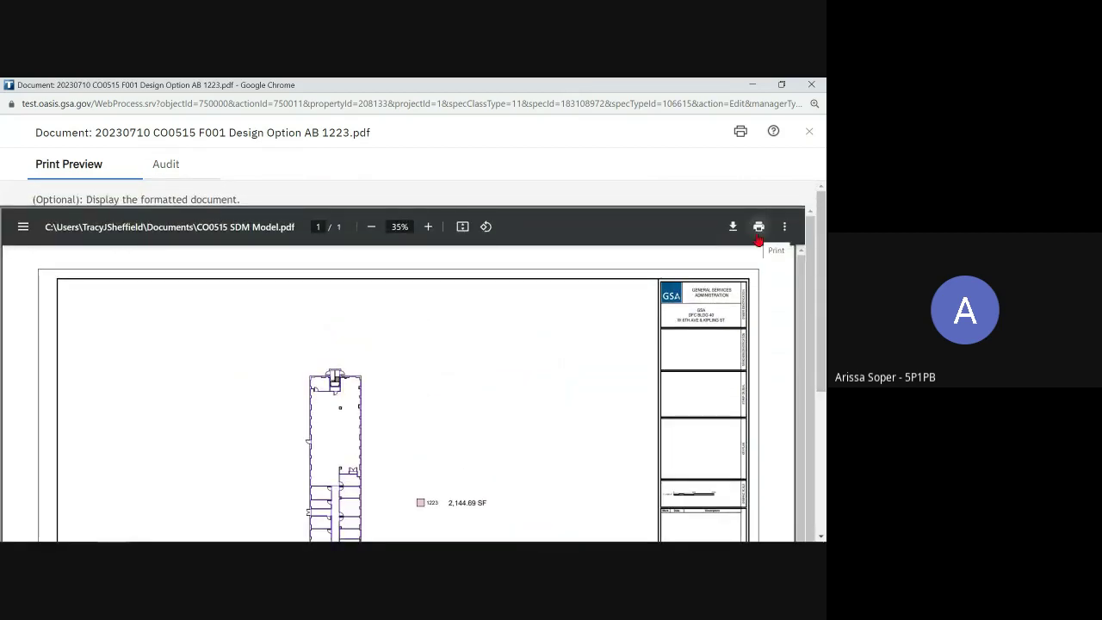
Close the document, design option and scenario plan windows, then return to the Home dashboard
left_click(813, 87)
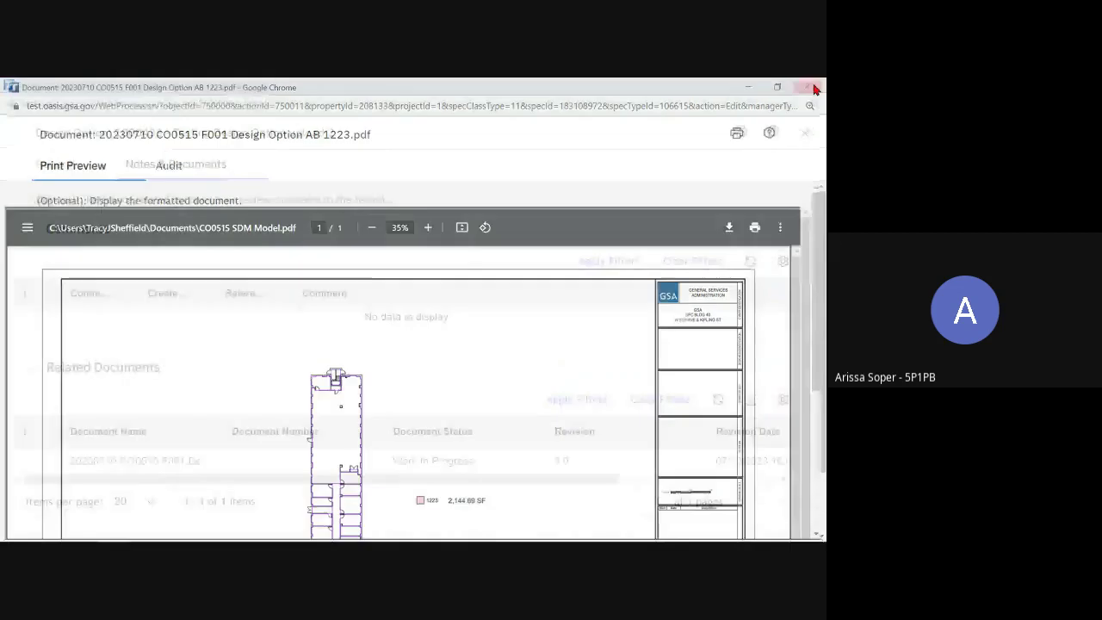
left_click(811, 89)
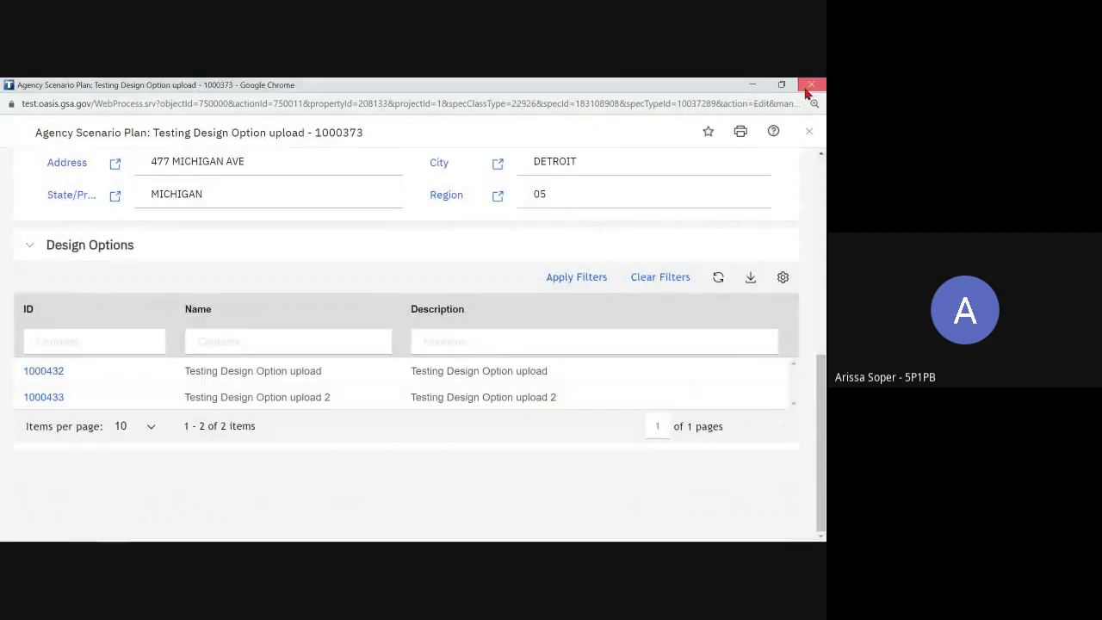
left_click(810, 87)
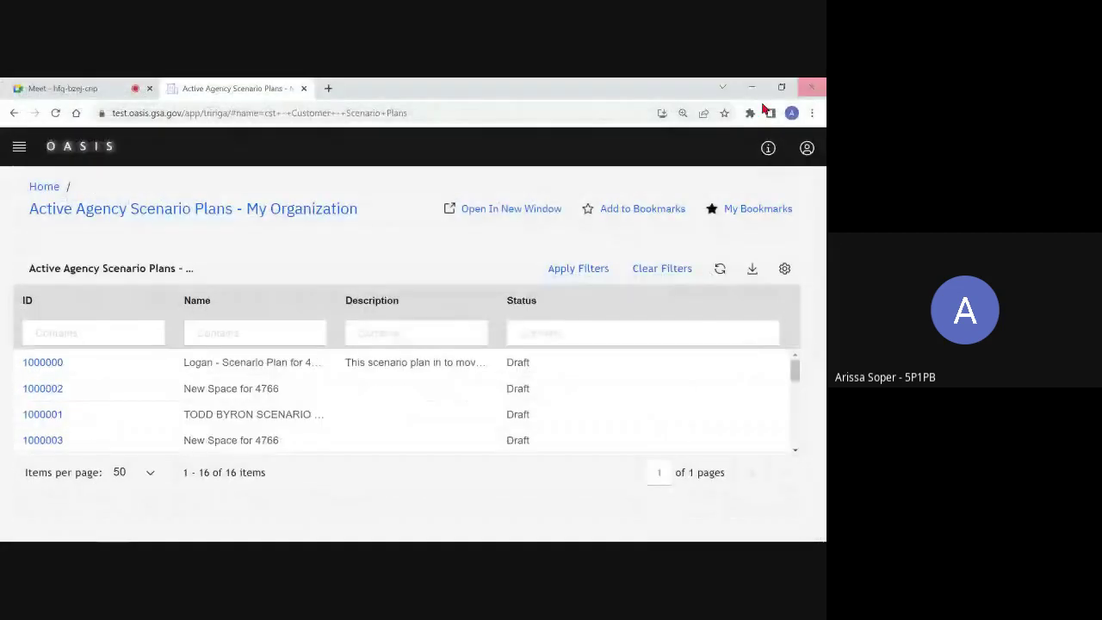
left_click(48, 187)
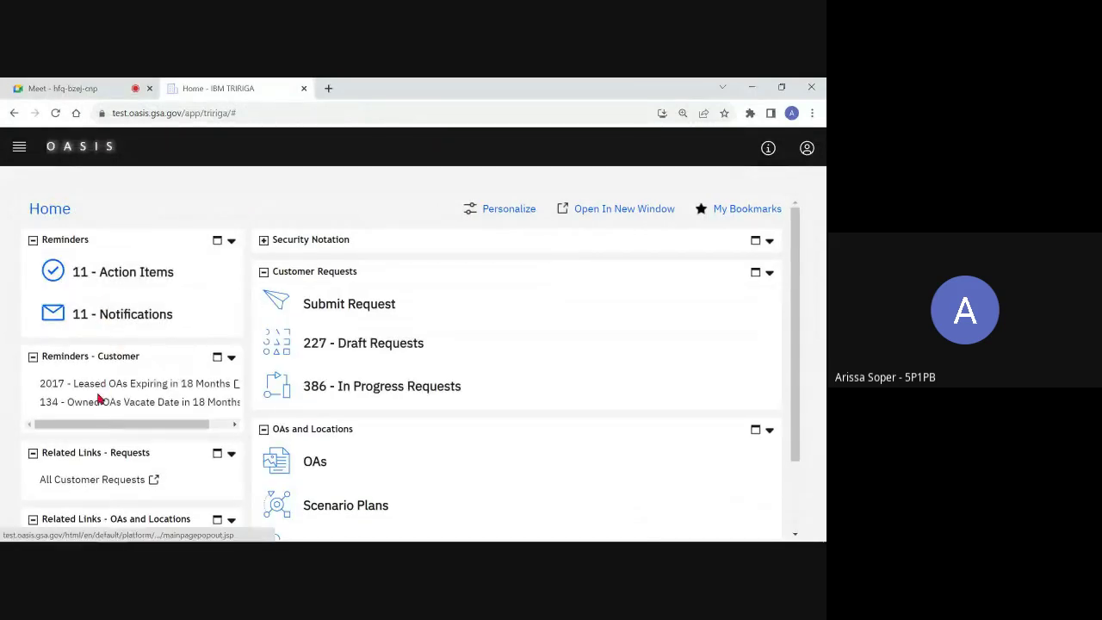
scroll(110, 440, "down", 2)
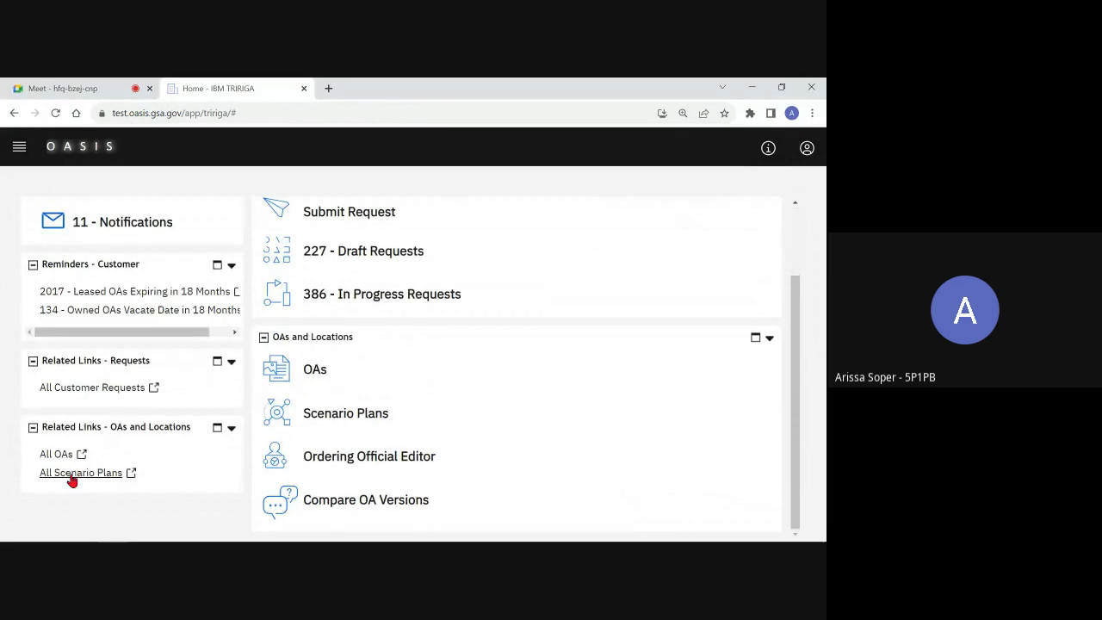